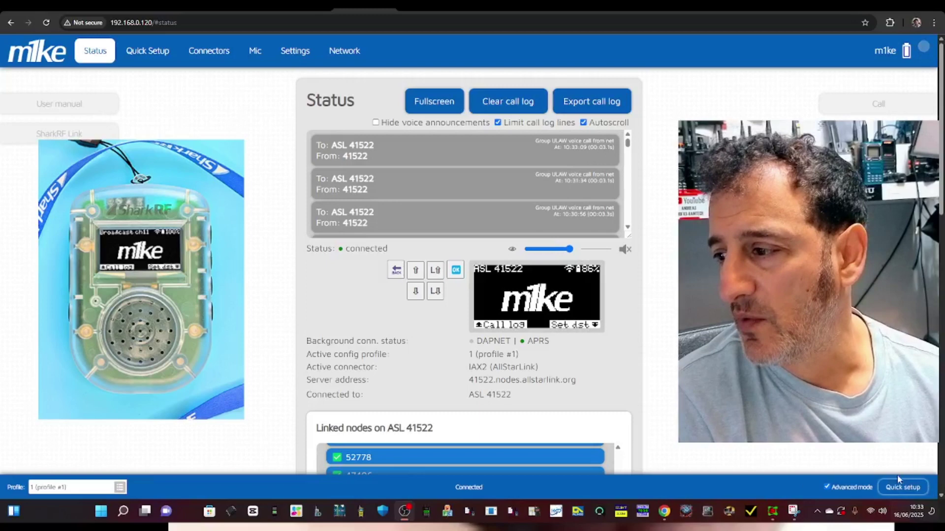
left_click(827, 487)
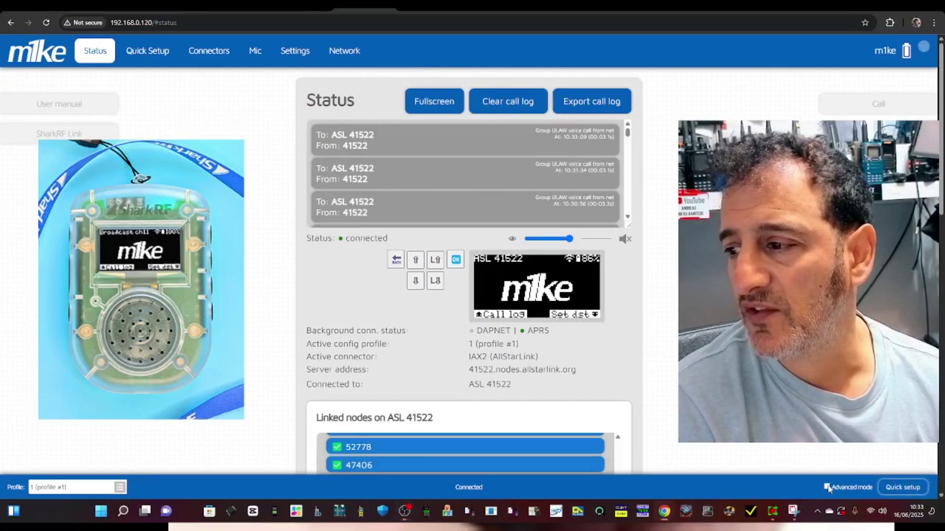
left_click(828, 487)
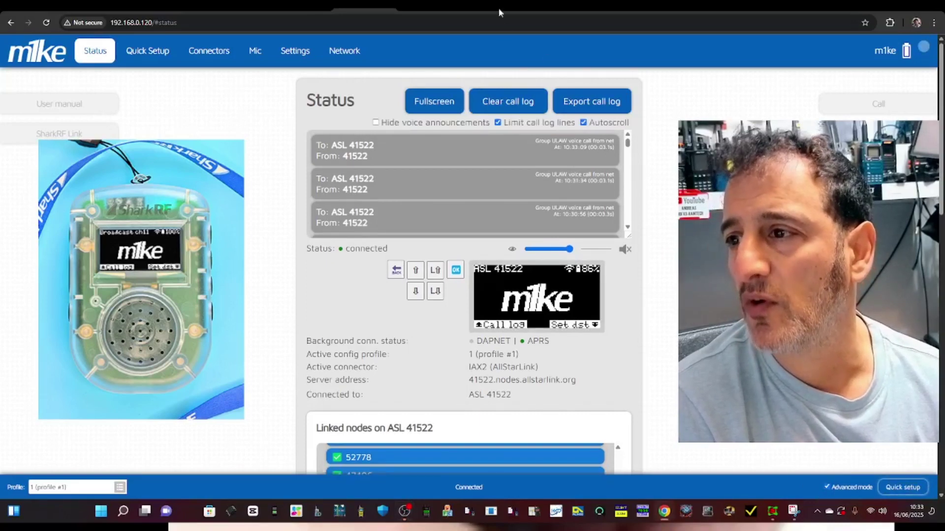
left_click(202, 54)
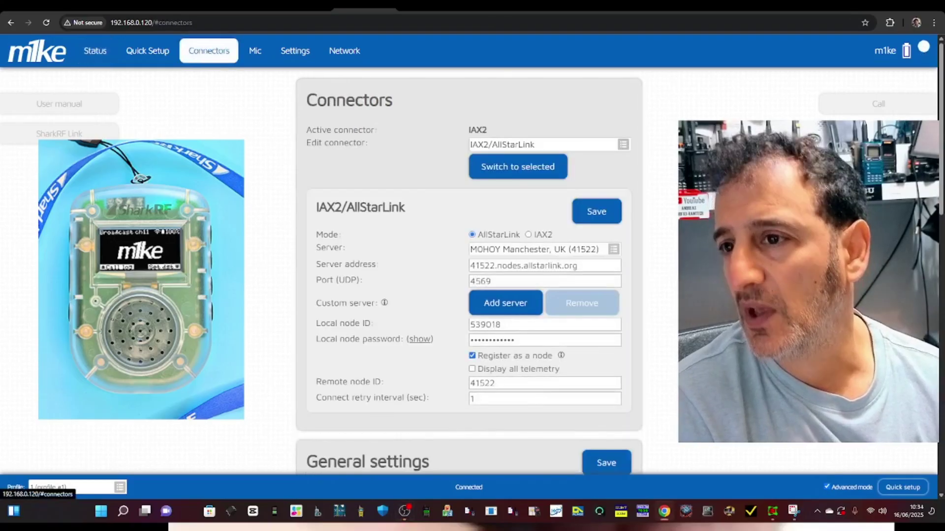
scroll(601, 178, "down", 1)
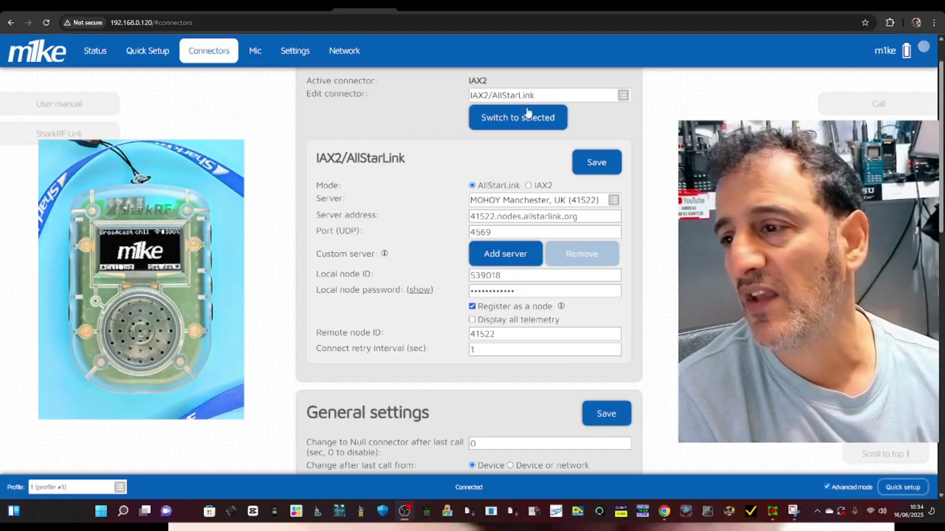
scroll(394, 246, "up", 1)
left_click(95, 51)
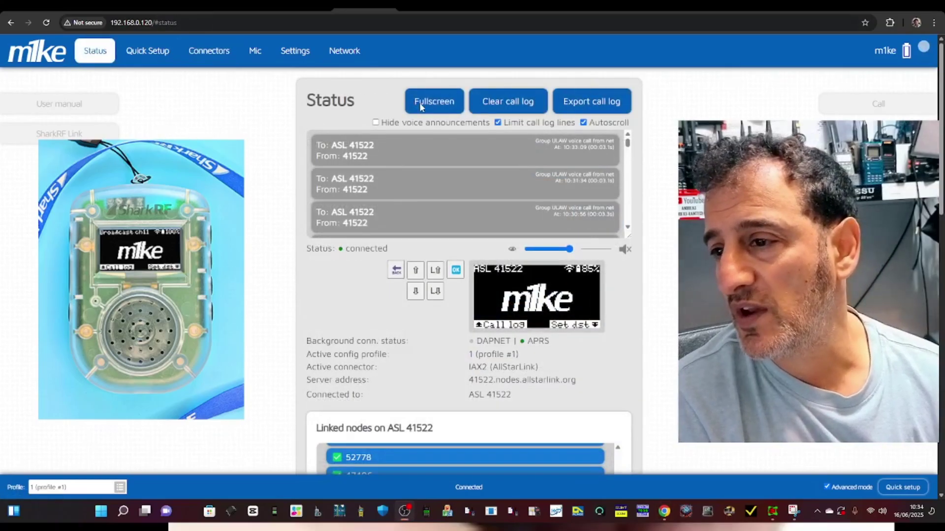
Start Quick Setup with AllStarLink, showing the M0HOY Manchester (41522) server choice.
left_click(904, 489)
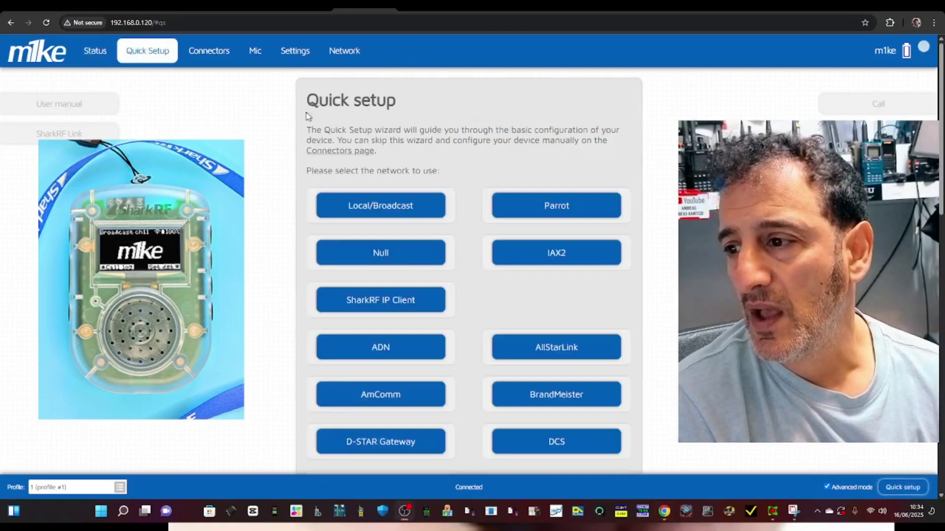
left_click(526, 352)
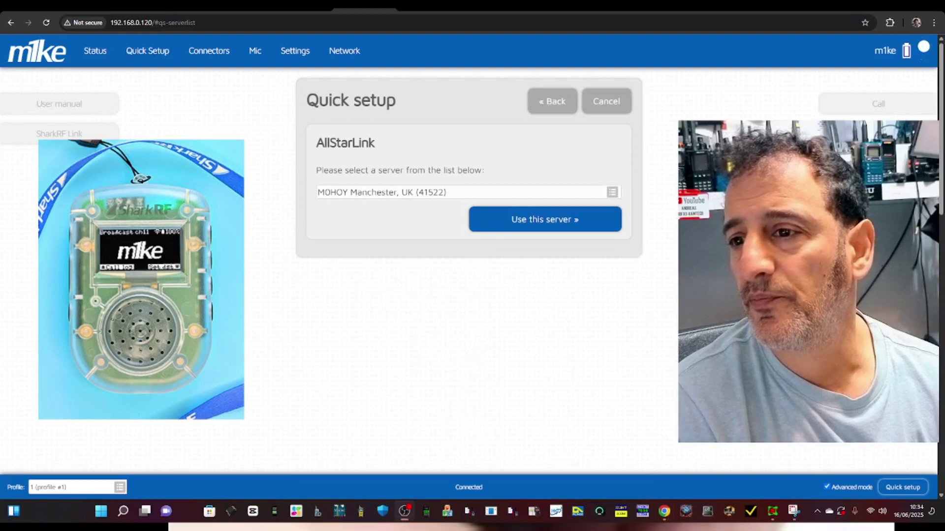